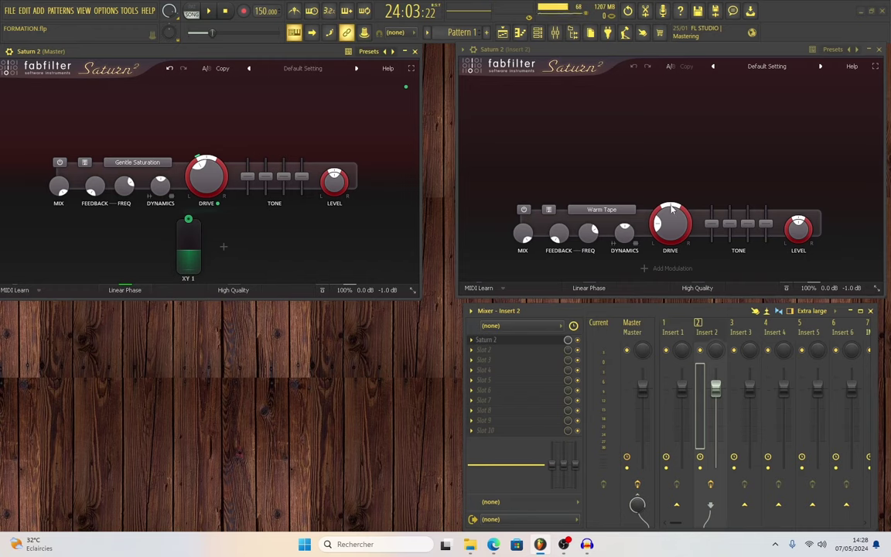
# Browse the distortion style categories of Saturn 2 on Insert 2, including the Tape and Saturation variants
pyautogui.click(596, 213)
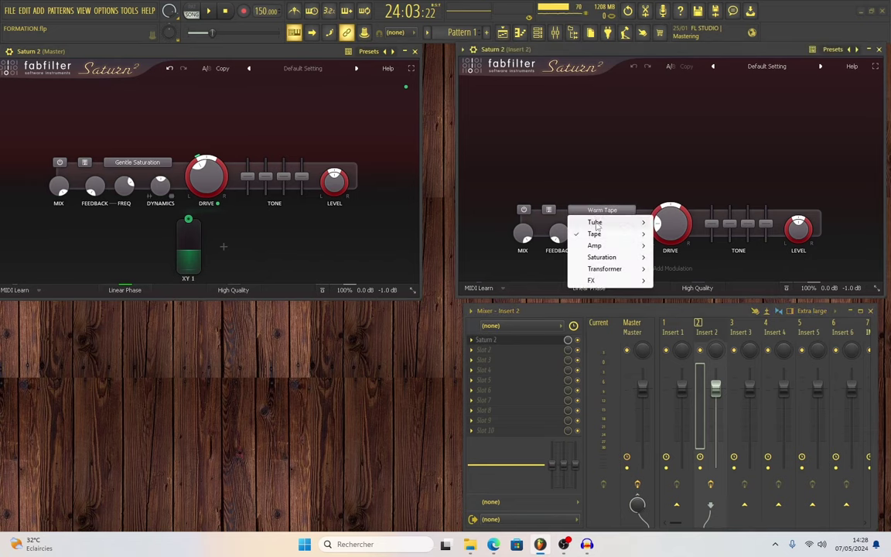
pyautogui.moveTo(598, 224)
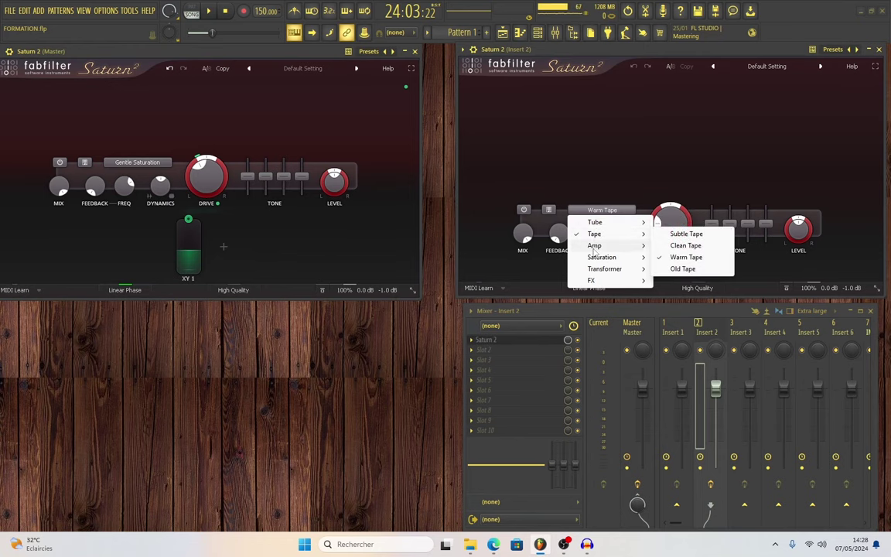
pyautogui.moveTo(595, 248)
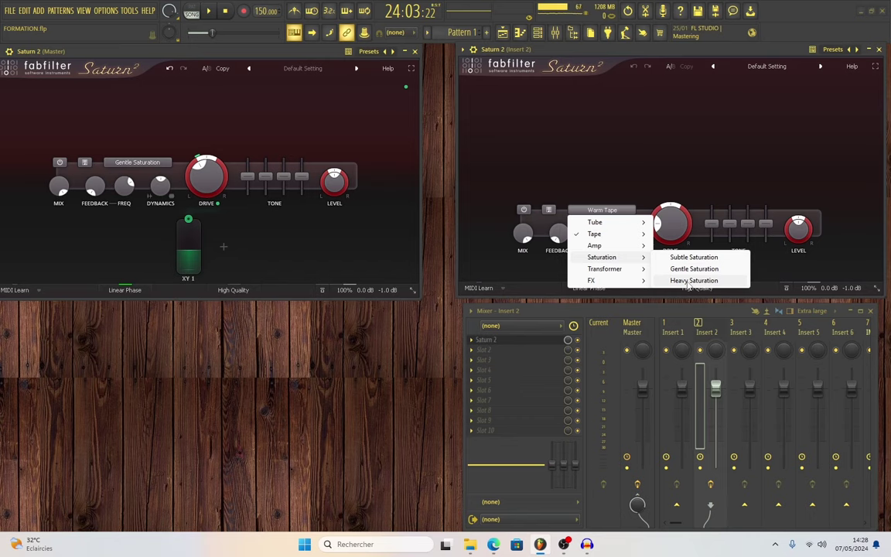
pyautogui.click(580, 40)
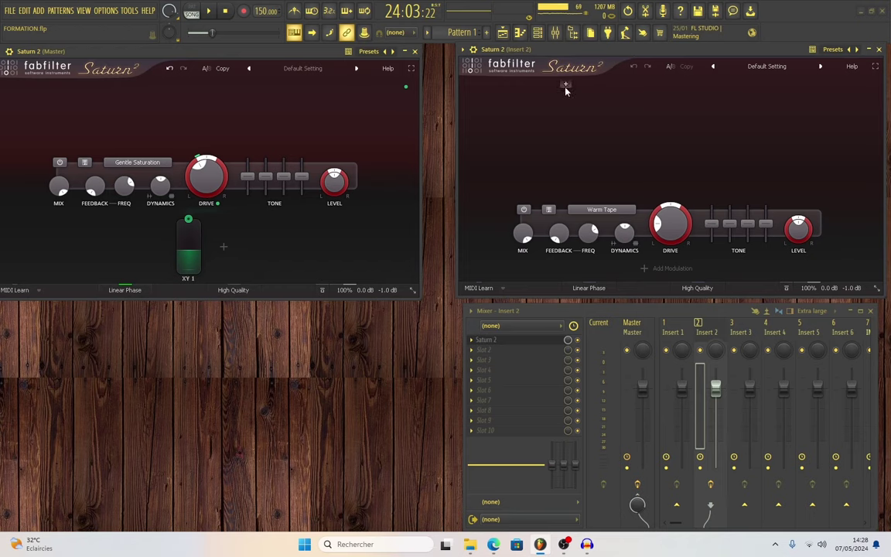
# Split Saturn 2 on Insert 2 into four frequency bands and move the Band 2 crossover to about 864 Hz
pyautogui.click(565, 84)
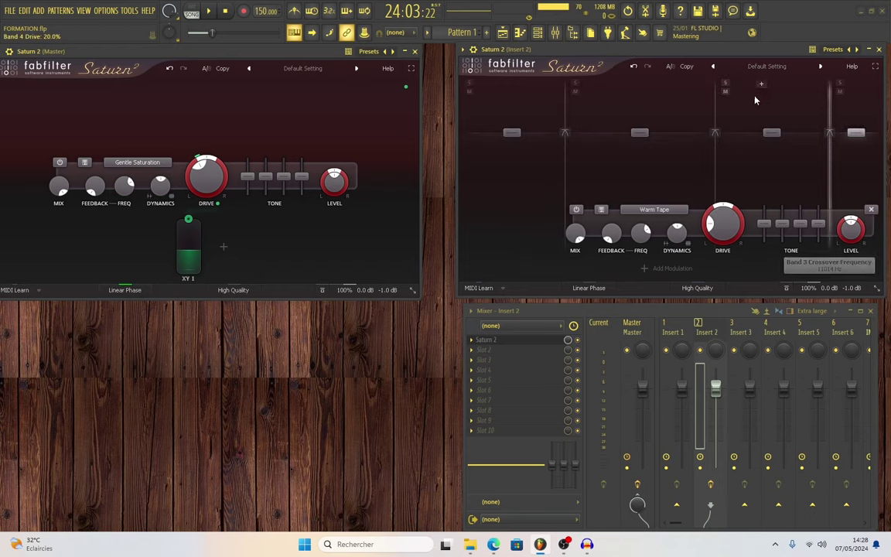
pyautogui.moveTo(714, 131); pyautogui.dragTo(695, 135)
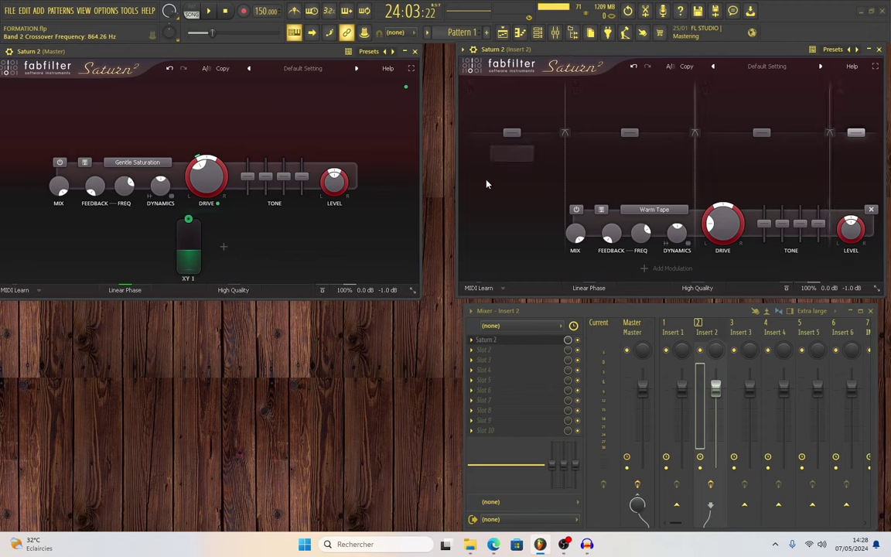
# Go through the Saturation styles for the individual bands of Saturn 2 on Insert 2, trying Gentle Saturation on the third band
pyautogui.click(654, 210)
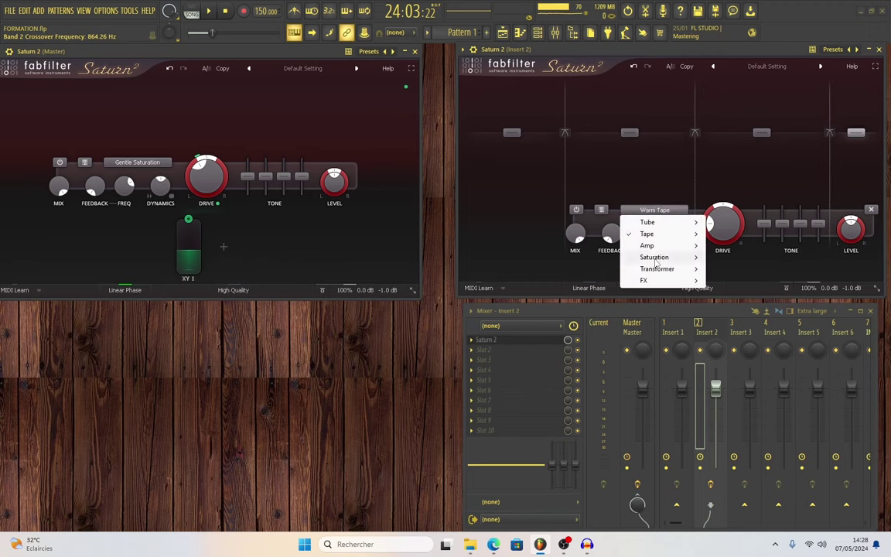
pyautogui.moveTo(655, 259)
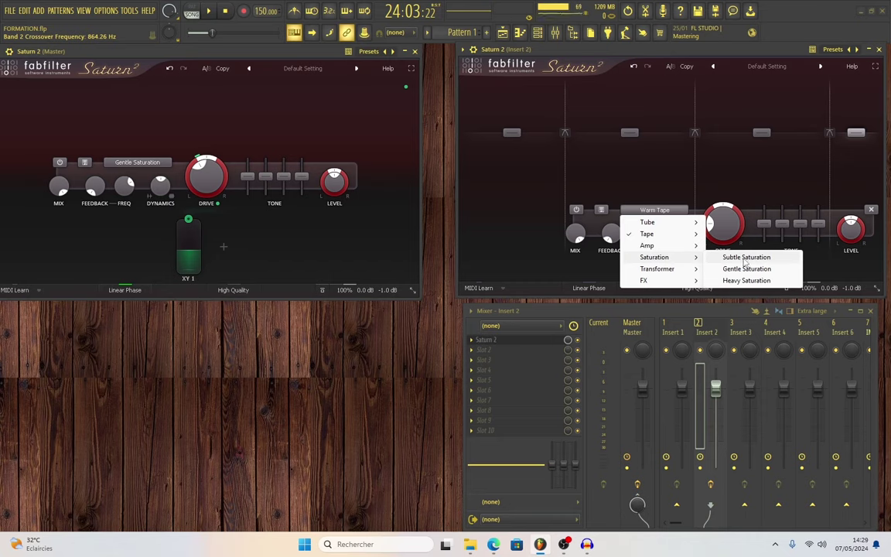
pyautogui.click(681, 143)
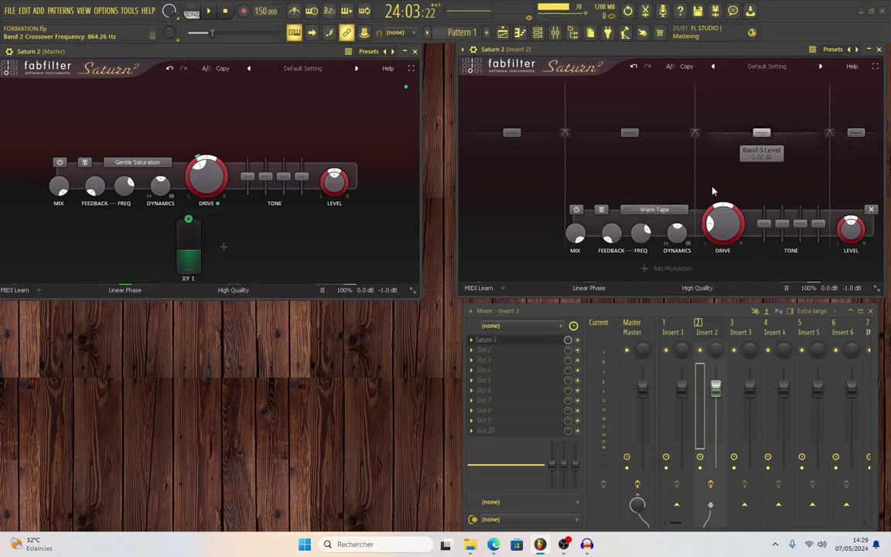
pyautogui.click(651, 211)
pyautogui.moveTo(656, 258)
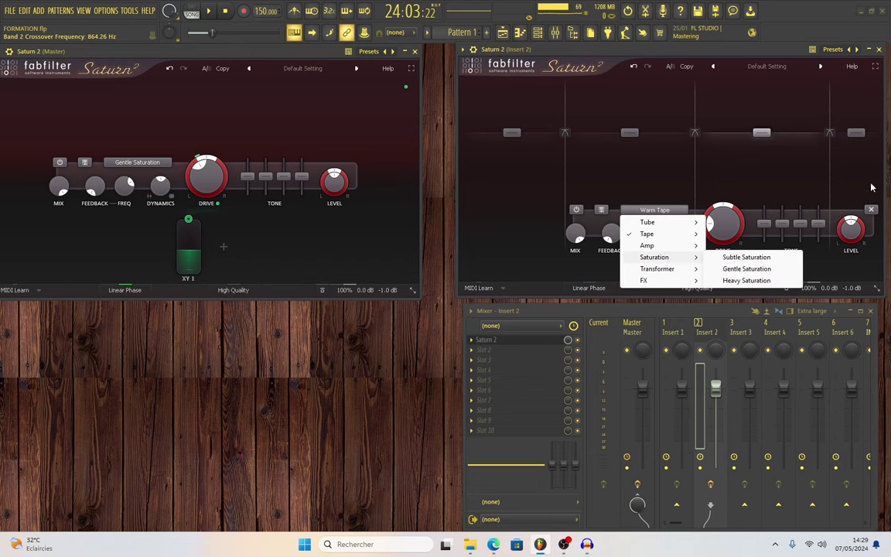
pyautogui.click(732, 270)
pyautogui.click(659, 212)
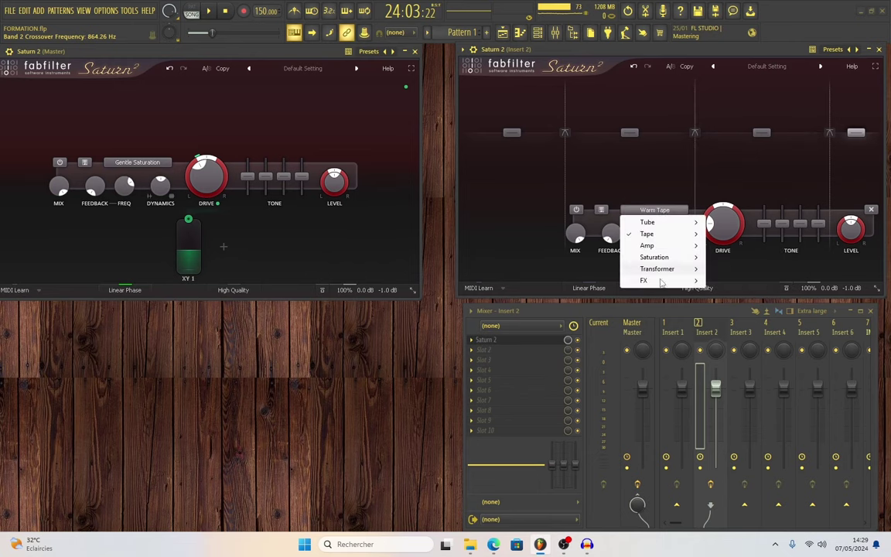
pyautogui.moveTo(663, 257)
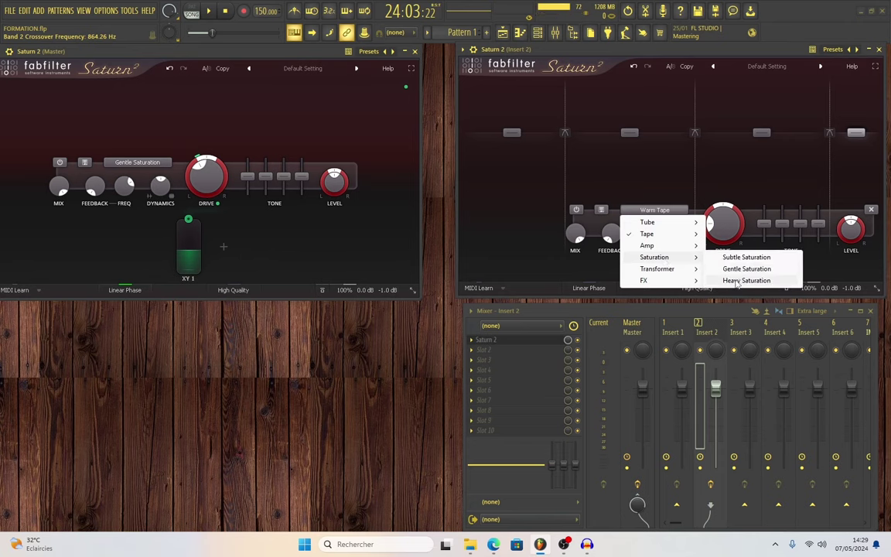
# Undo the band splits in Saturn 2 on Insert 2
pyautogui.click(633, 67)
pyautogui.click(634, 67)
pyautogui.click(632, 68)
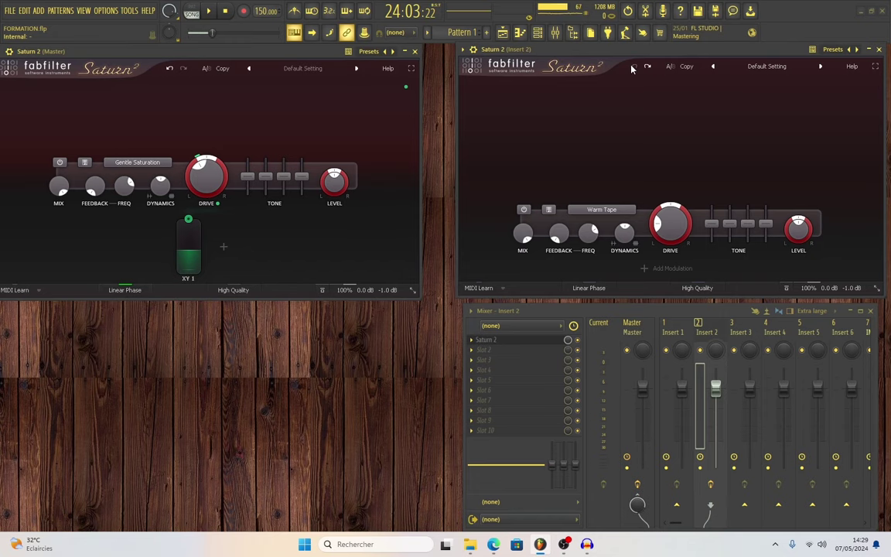
# Enlarge the mixer upward, close the Saturn 2 window of Insert 2 and select the Master track
pyautogui.click(629, 320)
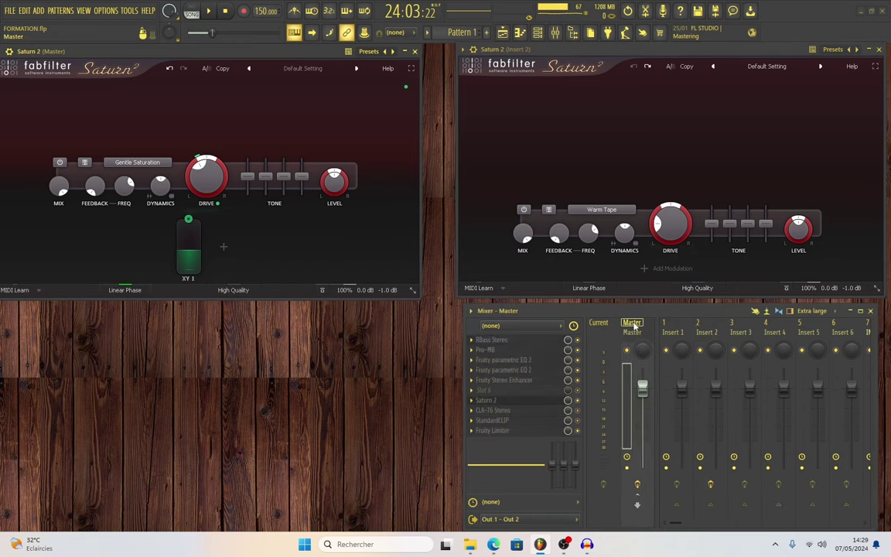
pyautogui.moveTo(611, 304); pyautogui.dragTo(627, 195)
pyautogui.click(877, 50)
pyautogui.click(878, 50)
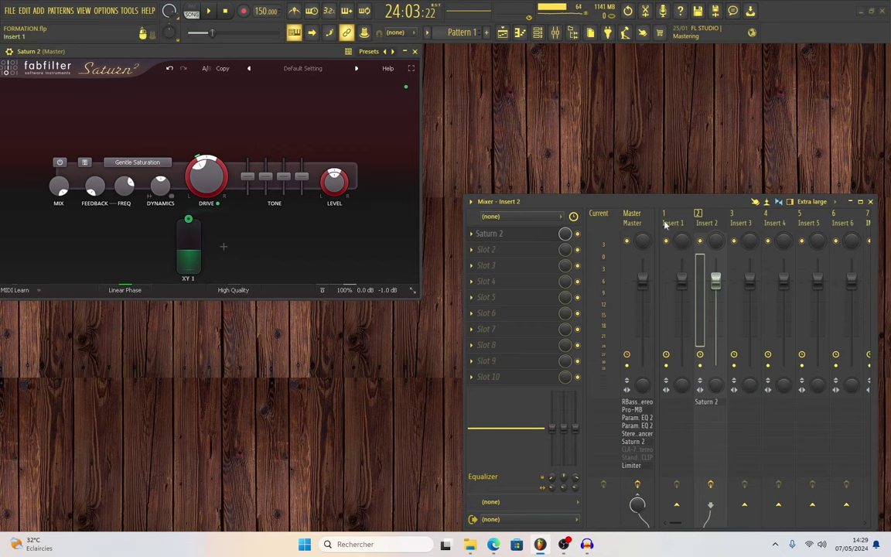
pyautogui.click(633, 225)
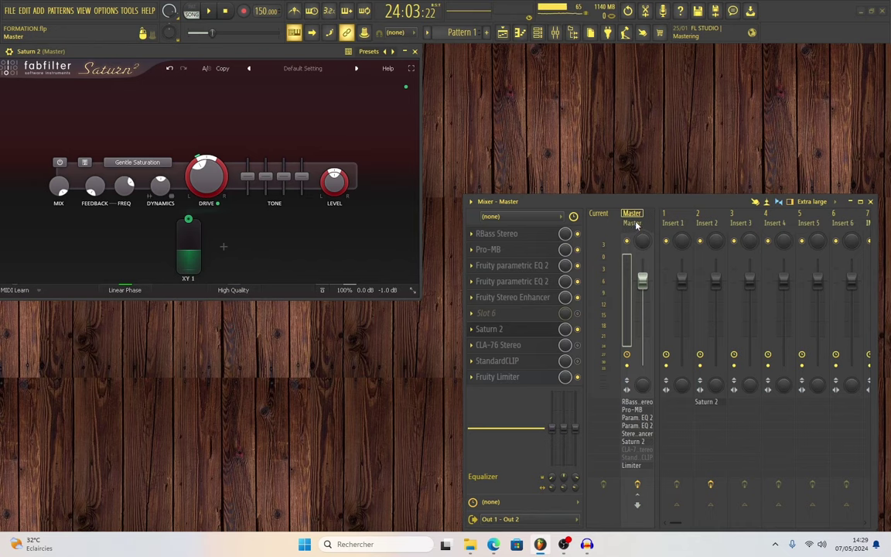
# Open CLA-76 Stereo on the Master track, switch its meter selector to Comp Off and close the plugin
pyautogui.click(507, 348)
pyautogui.moveTo(275, 313); pyautogui.dragTo(270, 329)
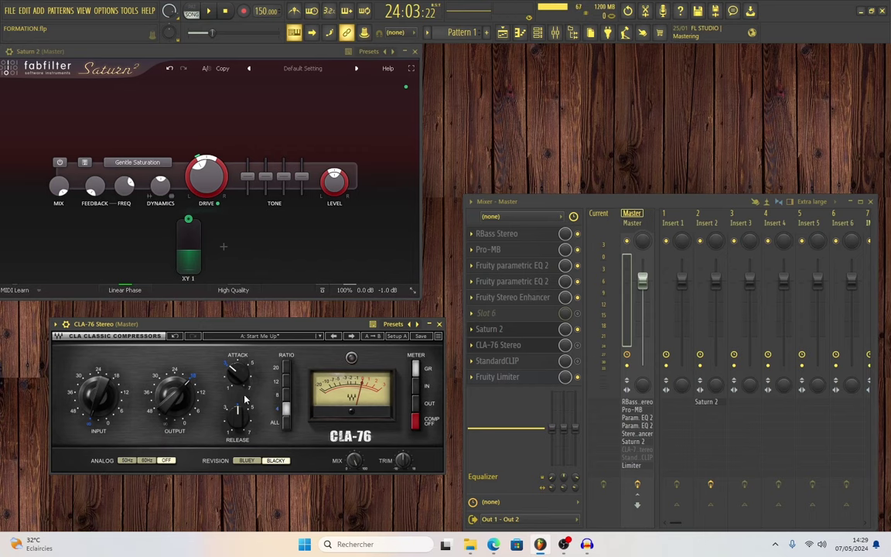
pyautogui.click(416, 424)
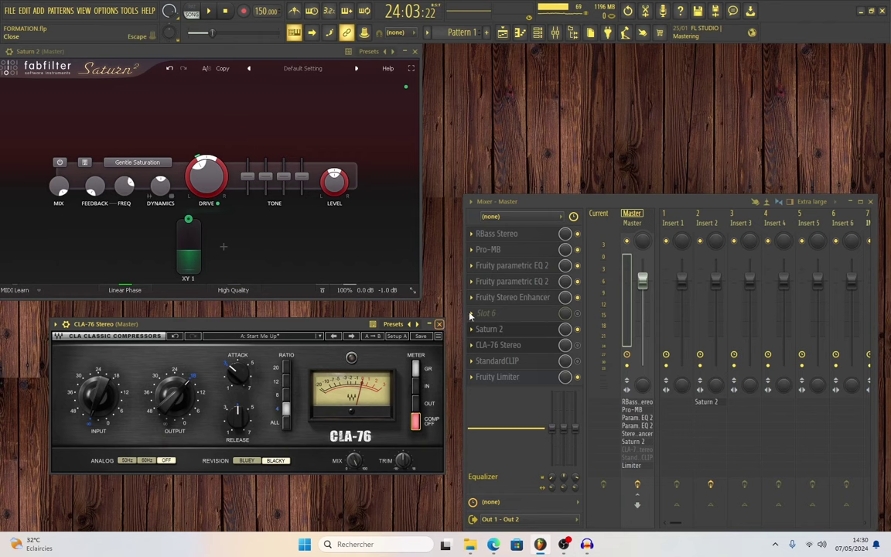
pyautogui.click(439, 324)
# Move the mixer higher, then open the Master's Fruity Limiter and place its window below Saturn 2
pyautogui.moveTo(582, 204); pyautogui.dragTo(576, 160)
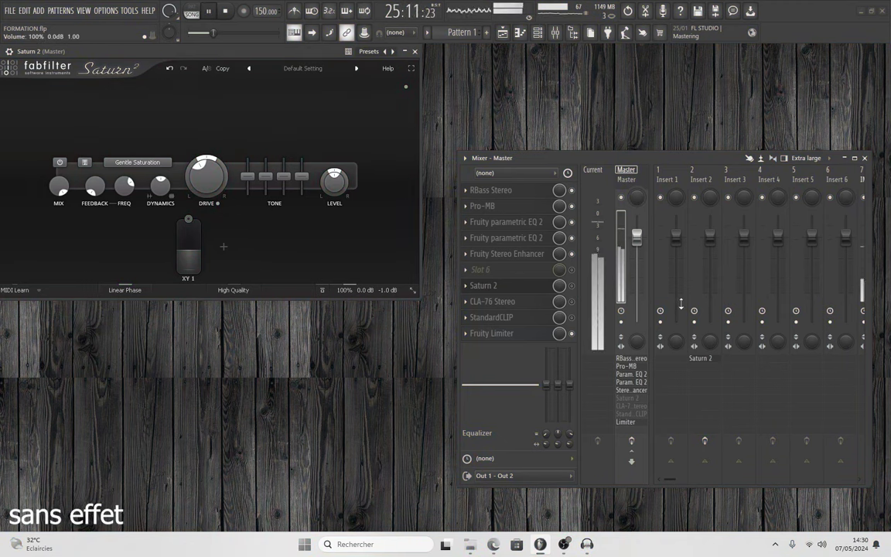
pyautogui.click(499, 333)
pyautogui.moveTo(627, 60); pyautogui.dragTo(180, 337)
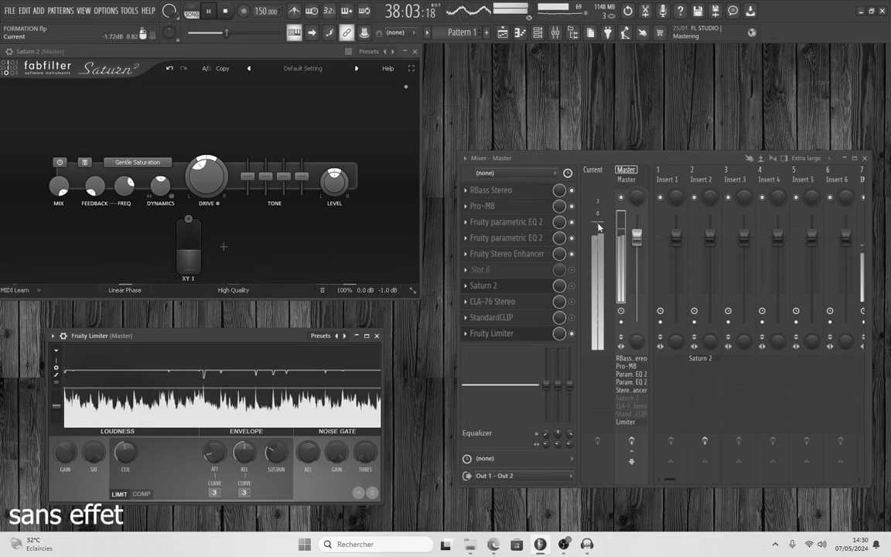
# Play the song and toggle Saturn 2 on the Master track off and on to compare the sound with and without saturation
pyautogui.press('space')
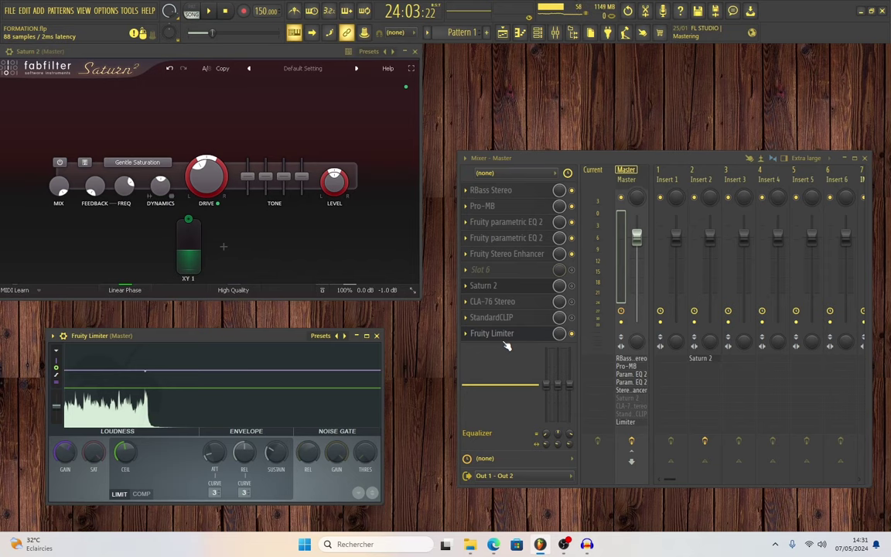
pyautogui.press('space')
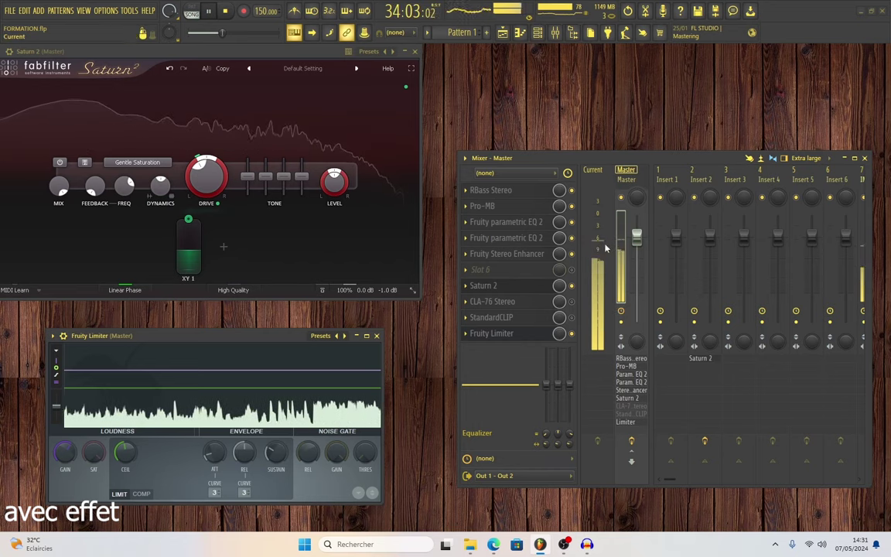
pyautogui.click(573, 286)
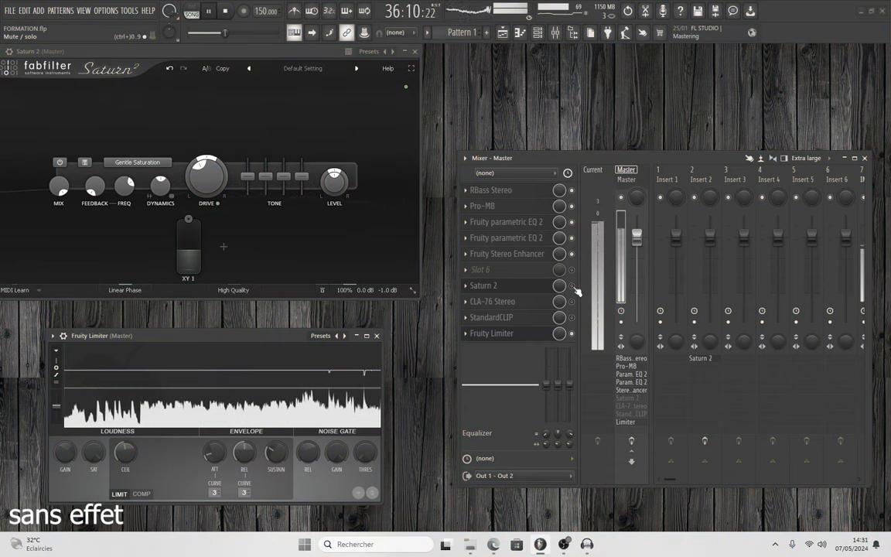
pyautogui.click(574, 286)
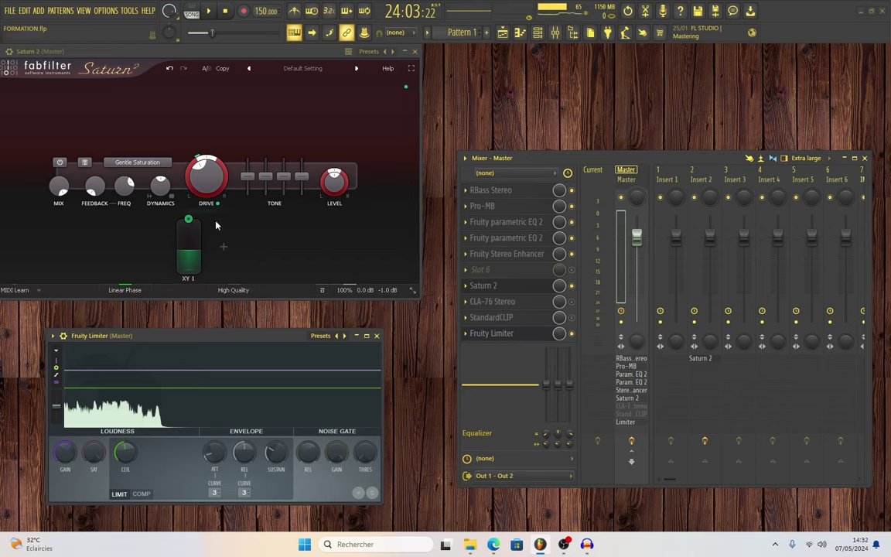
# In StandardCLIP on the Master track, try the Hard Clip mode, set the mode to Soft Clip Pro and close the plugin
pyautogui.click(499, 319)
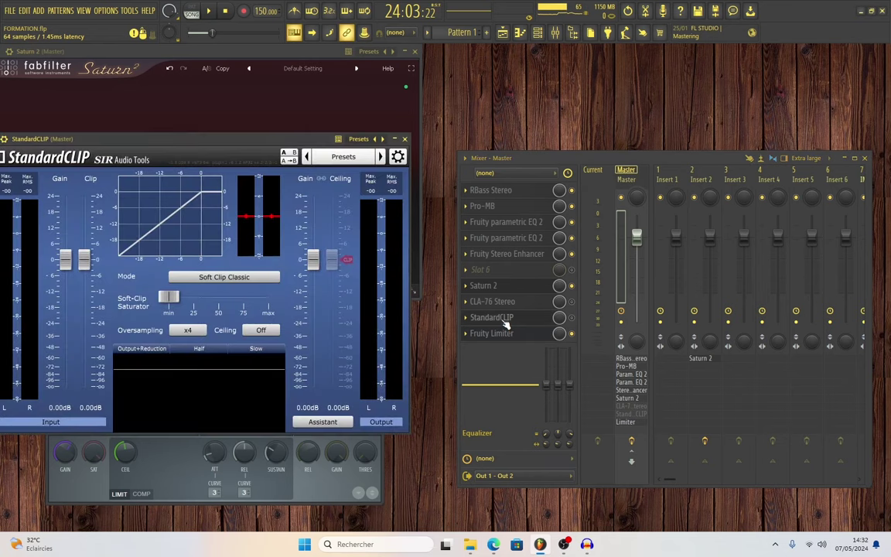
pyautogui.moveTo(232, 149); pyautogui.dragTo(270, 102)
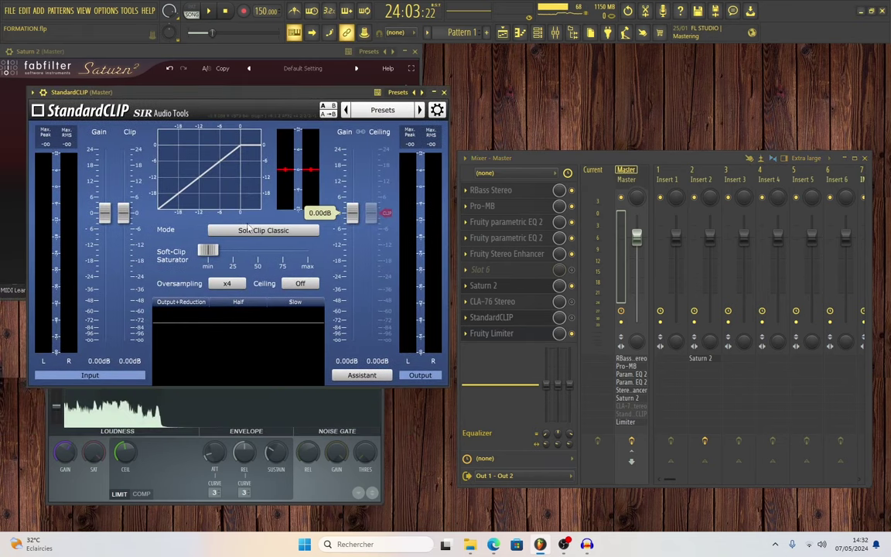
pyautogui.click(249, 231)
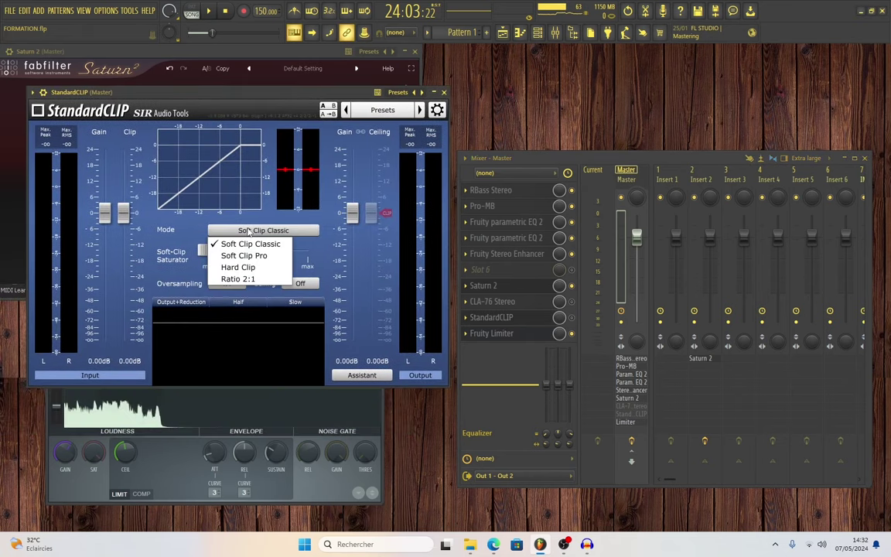
pyautogui.click(232, 267)
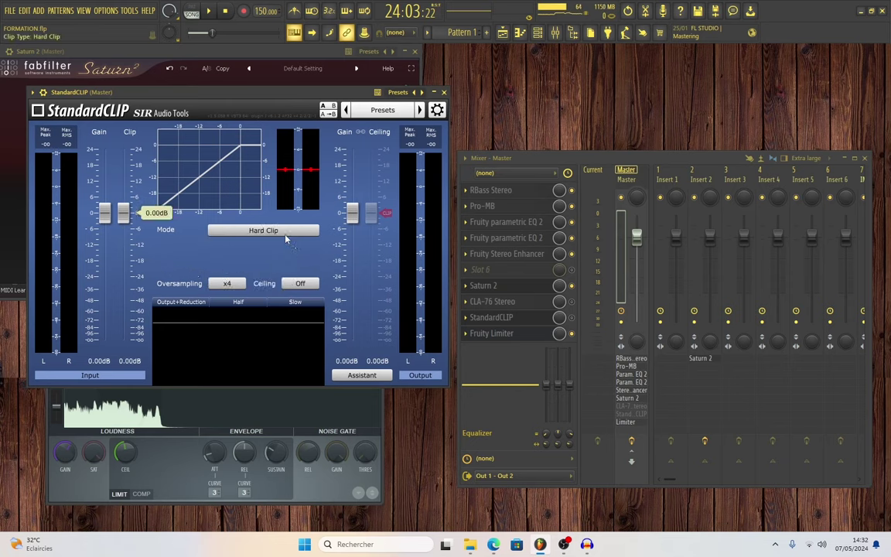
pyautogui.click(259, 230)
pyautogui.click(236, 255)
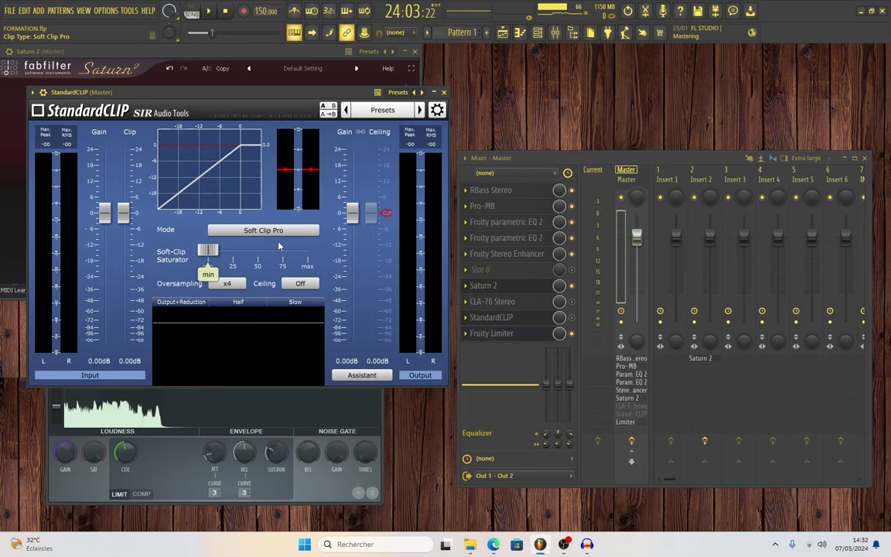
pyautogui.click(443, 92)
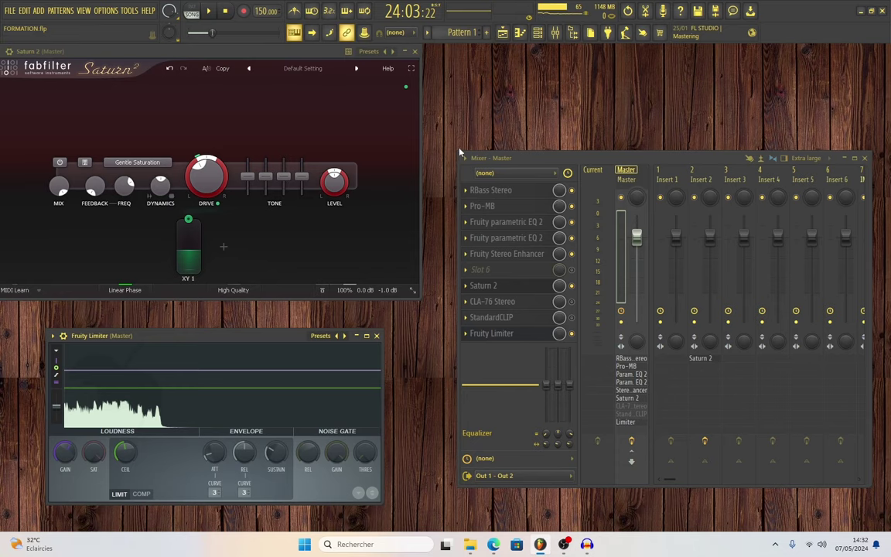
# Widen the mixer to show tracks up to Insert 14, look at Insert 6 and reselect the Master track
pyautogui.moveTo(317, 159); pyautogui.dragTo(197, 177)
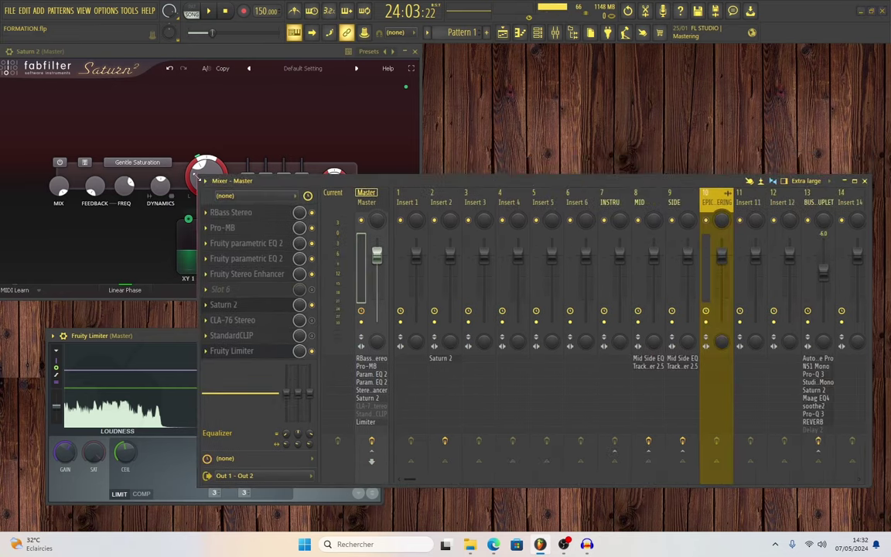
pyautogui.click(571, 205)
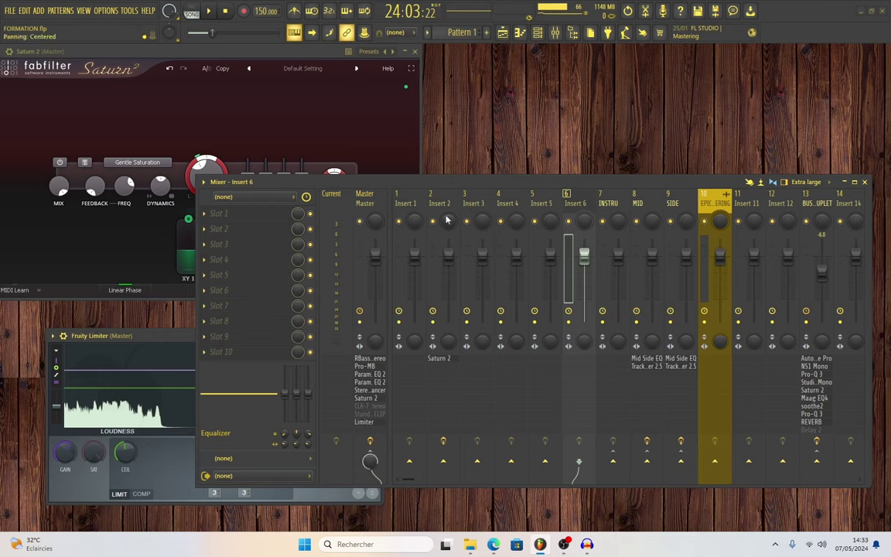
pyautogui.click(360, 211)
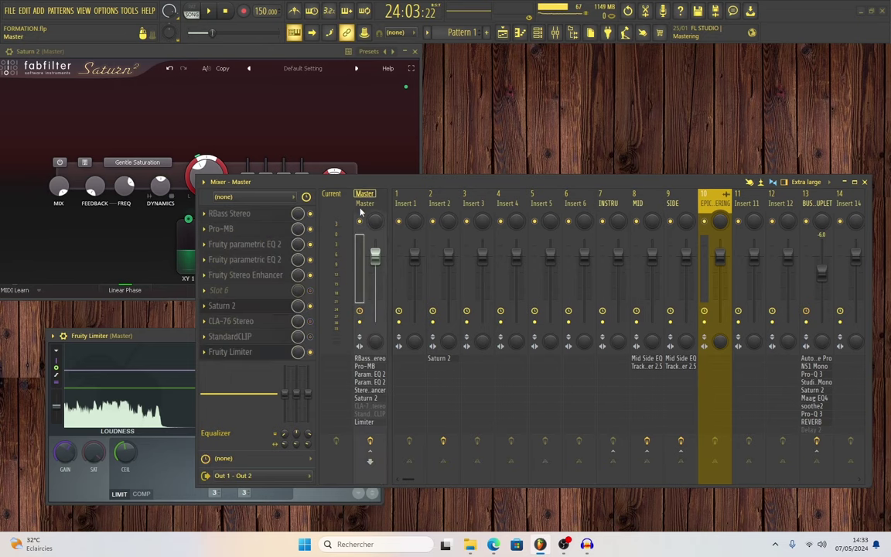